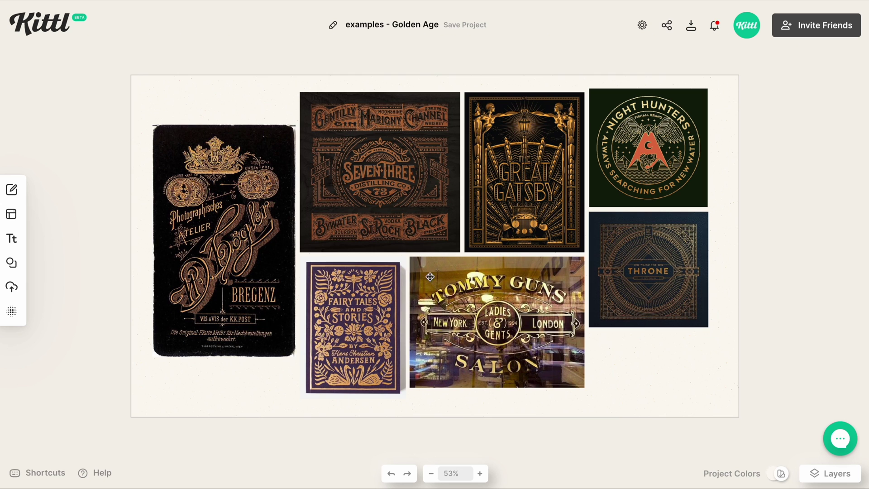
Add a basic circle shape and place it on the empty canvas beside the artboard of reference images.
{"action": "mouse_move", "coordinate": [270, 111]}
{"action": "left_mouse_down"}
{"action": "mouse_move", "coordinate": [311, 171]}
{"action": "mouse_move", "coordinate": [320, 170]}
{"action": "left_mouse_up"}
{"action": "left_click", "coordinate": [12, 263]}
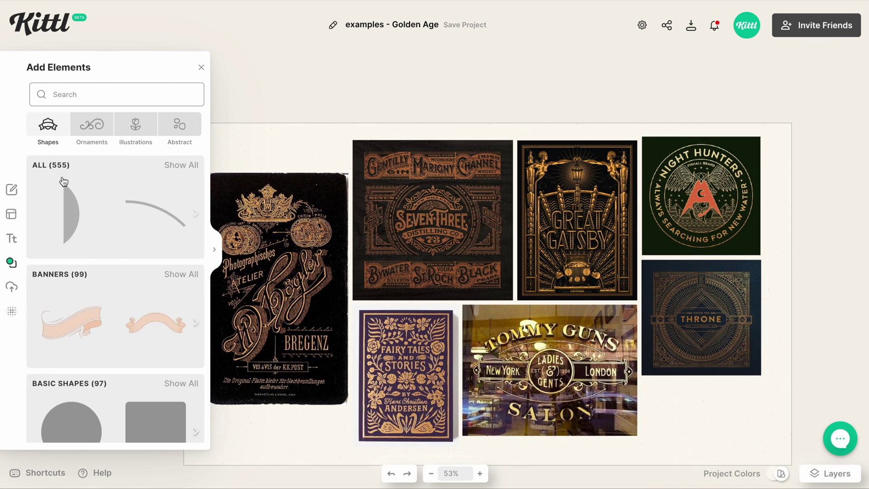
{"action": "left_click", "coordinate": [59, 441]}
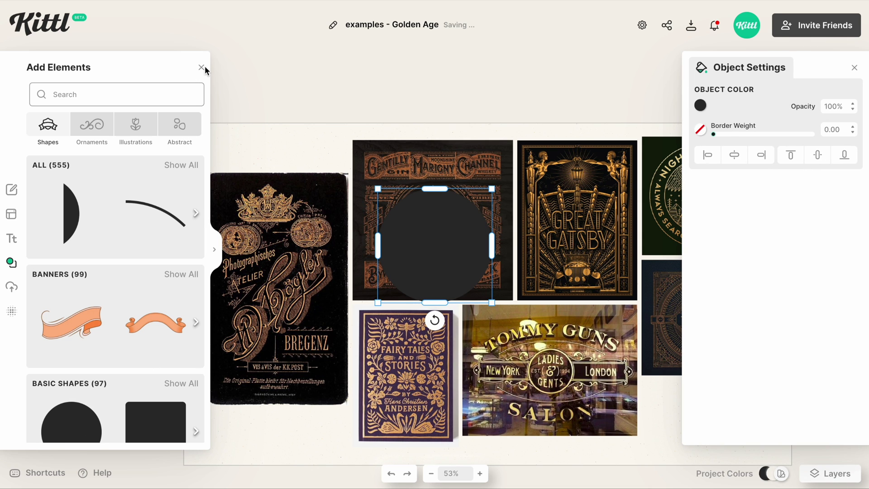
{"action": "left_click", "coordinate": [202, 67]}
{"action": "left_click_drag", "start_coordinate": [400, 216], "coordinate": [104, 215]}
{"action": "left_click_drag", "start_coordinate": [118, 178], "coordinate": [85, 196]}
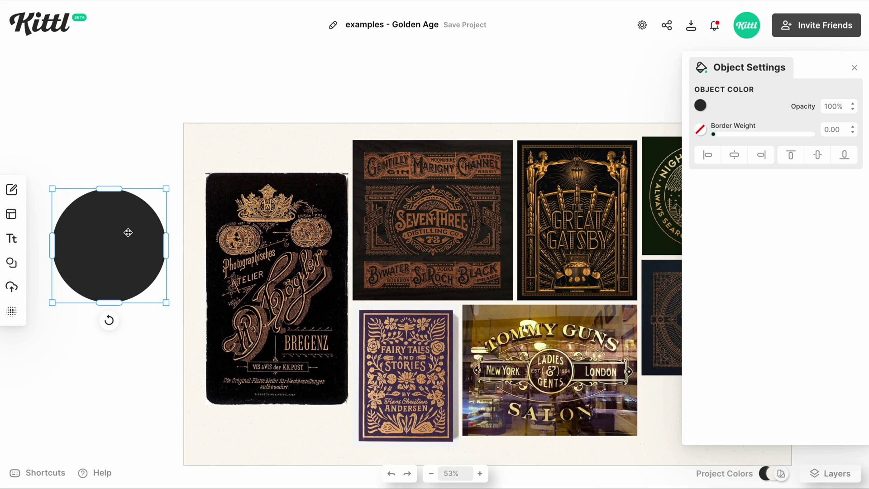
Recolour the circle with the gold-brown sampled from the crown ornament on the black Photographisches Atelier card.
{"action": "left_click", "coordinate": [700, 105]}
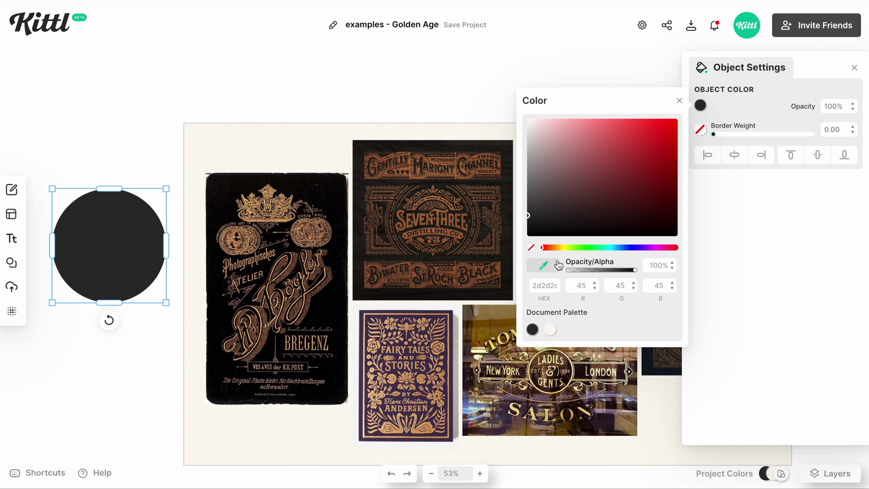
{"action": "left_click", "coordinate": [544, 268]}
{"action": "scroll", "coordinate": [257, 206], "scroll_direction": "up", "scroll_amount": 5}
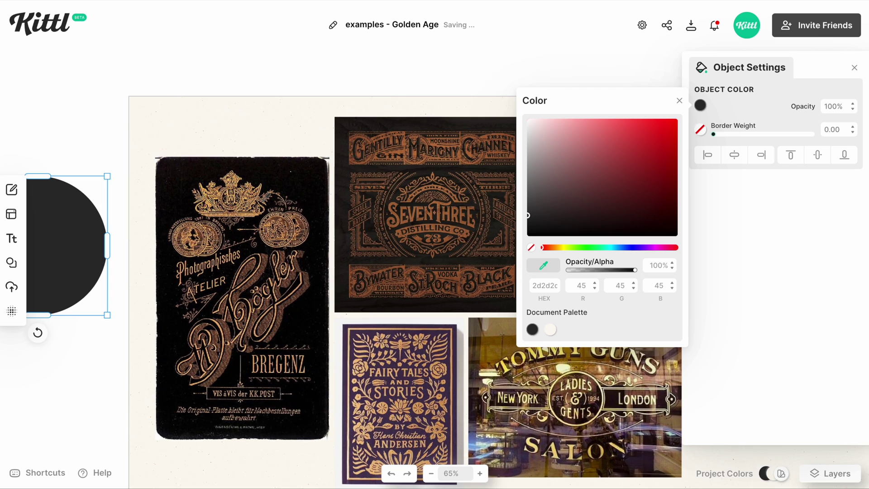
{"action": "scroll", "coordinate": [256, 206], "scroll_direction": "down", "scroll_amount": 2}
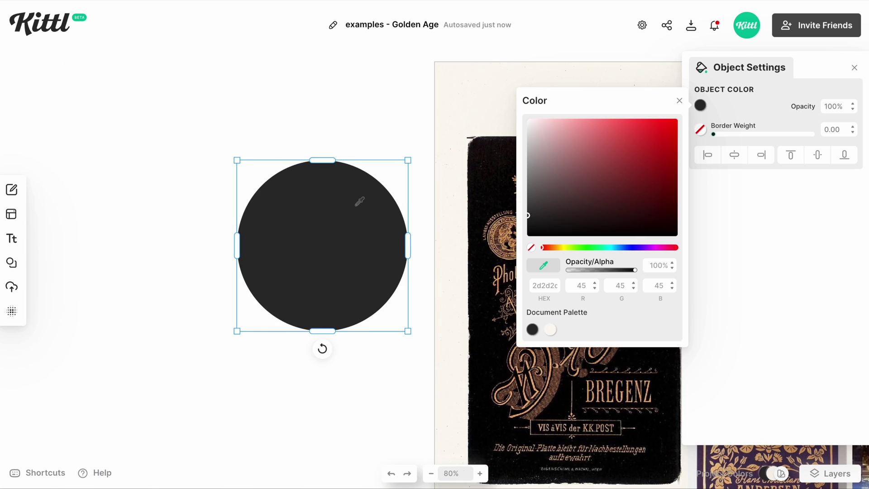
{"action": "scroll", "coordinate": [359, 201], "scroll_direction": "right", "scroll_amount": 8}
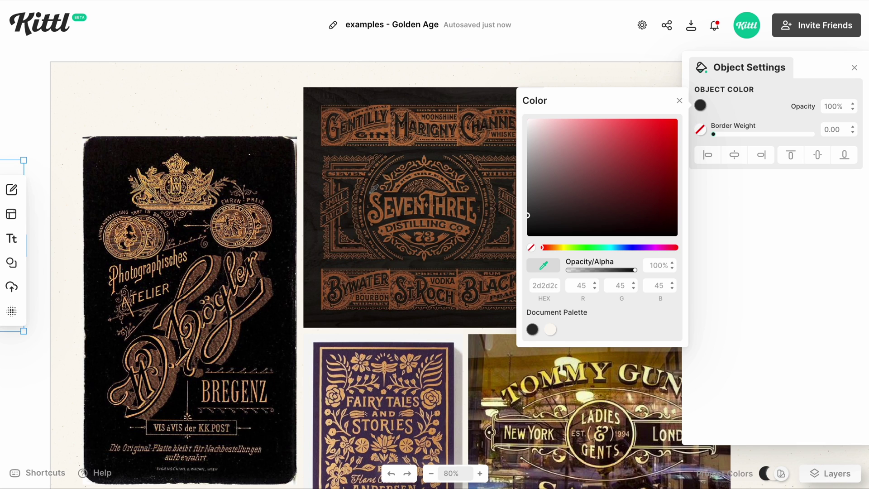
{"action": "left_click", "coordinate": [183, 163]}
{"action": "scroll", "coordinate": [187, 168], "scroll_direction": "left", "scroll_amount": 5}
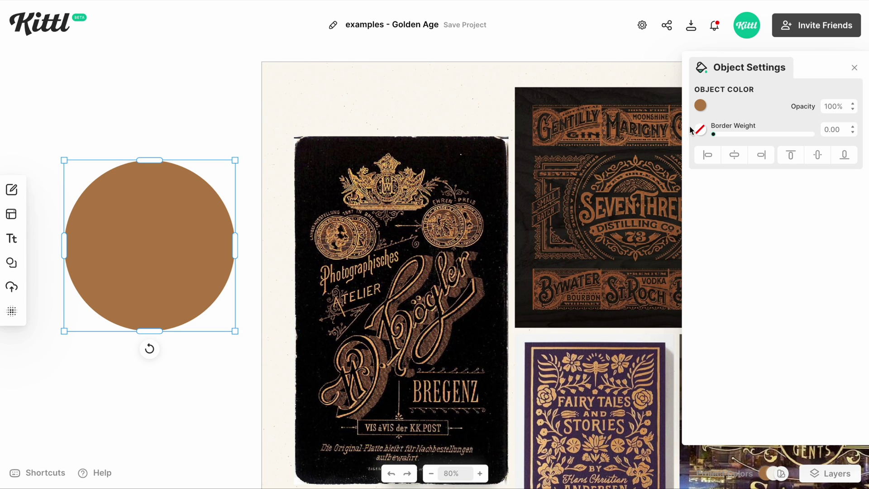
Recolour the circle with the dark purple sampled from the Fairy Tales and Stories book cover.
{"action": "left_click", "coordinate": [700, 105]}
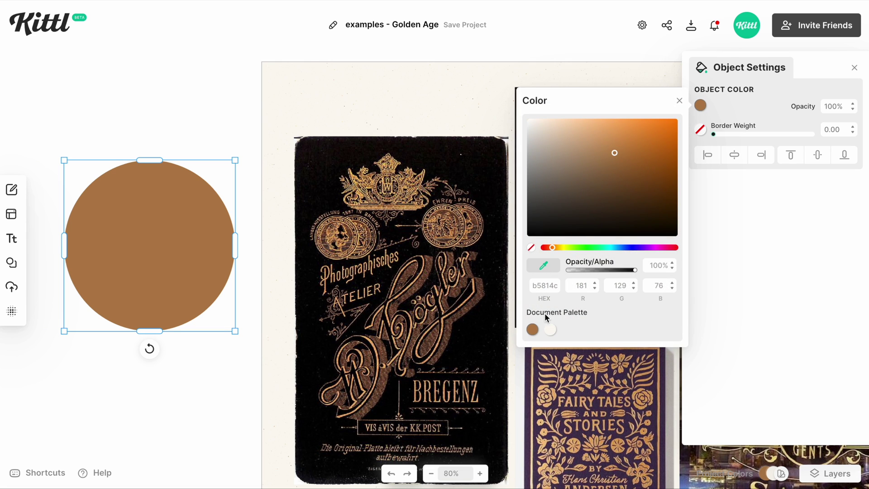
{"action": "left_click", "coordinate": [531, 377]}
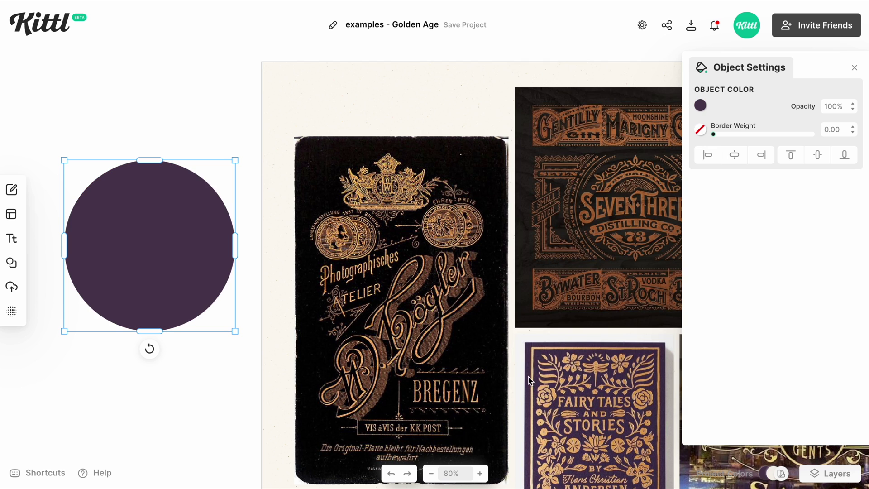
Recolour the circle with the orange-red sampled from the central emblem of the Night Hunters badge.
{"action": "scroll", "coordinate": [534, 384], "scroll_direction": "right", "scroll_amount": 3}
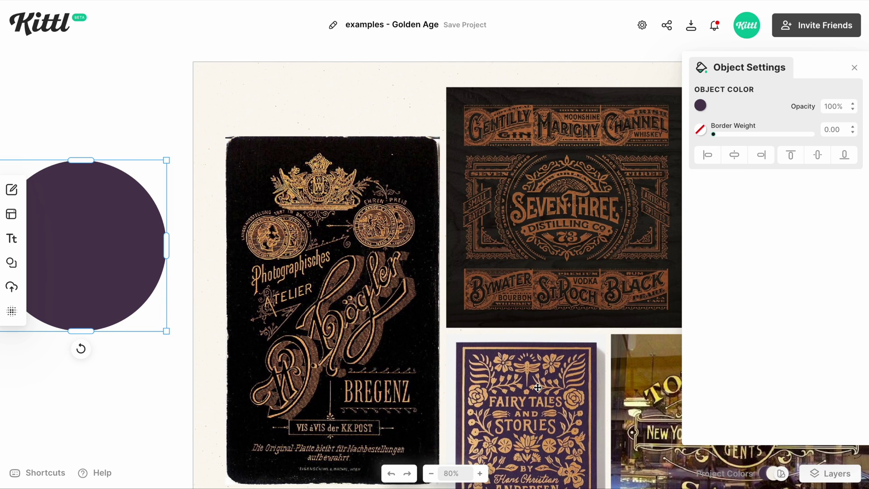
{"action": "scroll", "coordinate": [538, 388], "scroll_direction": "down", "scroll_amount": 3}
{"action": "scroll", "coordinate": [521, 401], "scroll_direction": "right", "scroll_amount": 3}
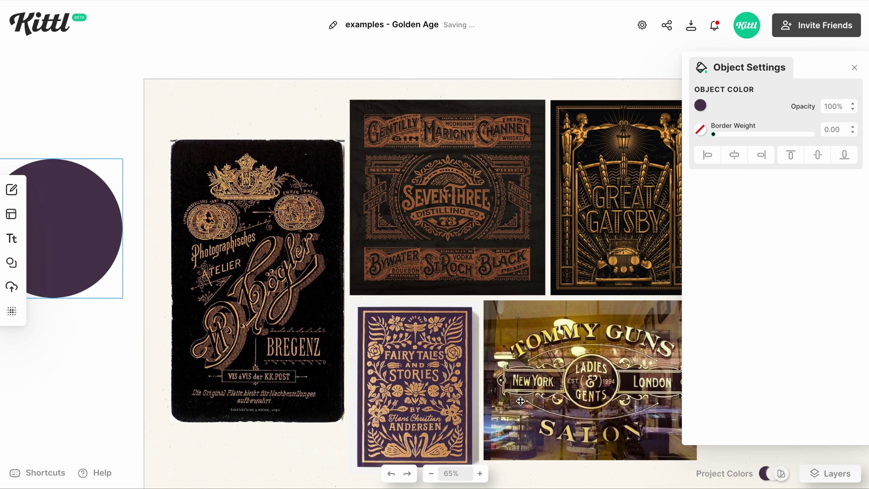
{"action": "scroll", "coordinate": [521, 401], "scroll_direction": "right", "scroll_amount": 2}
{"action": "scroll", "coordinate": [538, 276], "scroll_direction": "up", "scroll_amount": 2}
{"action": "scroll", "coordinate": [539, 276], "scroll_direction": "right", "scroll_amount": 3}
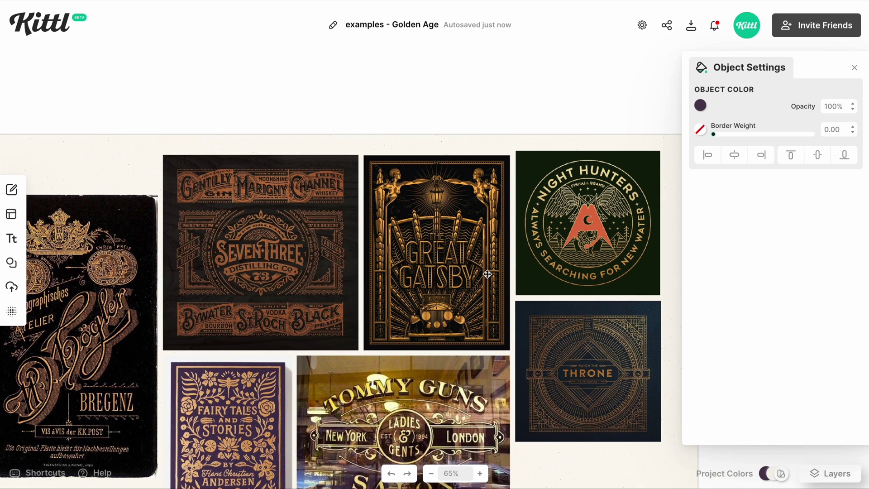
{"action": "left_click", "coordinate": [700, 106]}
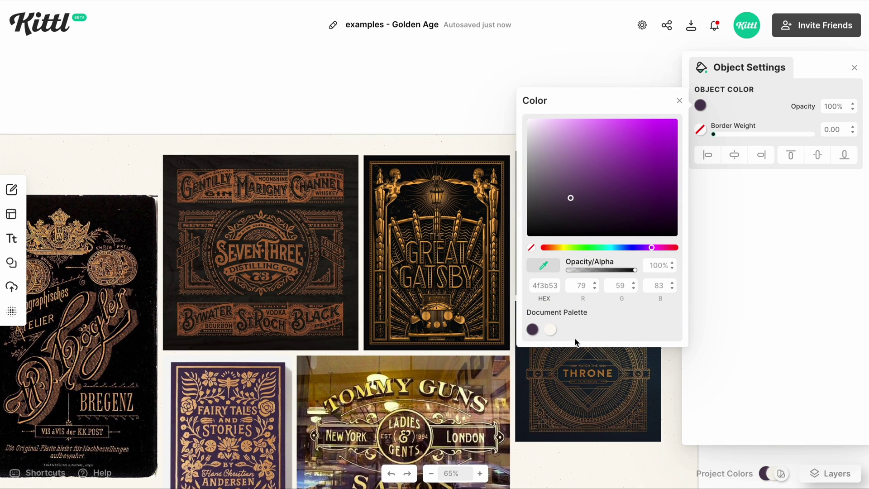
{"action": "scroll", "coordinate": [576, 343], "scroll_direction": "up", "scroll_amount": 5}
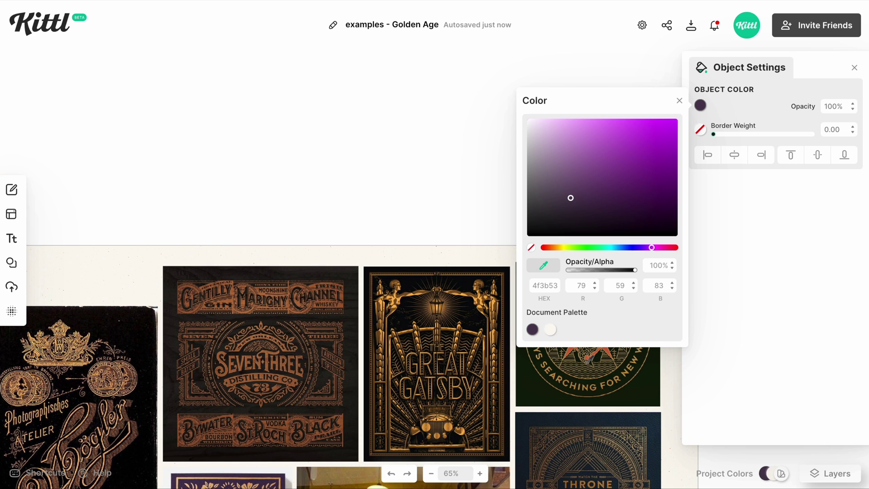
{"action": "left_click", "coordinate": [610, 349]}
{"action": "scroll", "coordinate": [493, 376], "scroll_direction": "left", "scroll_amount": 10}
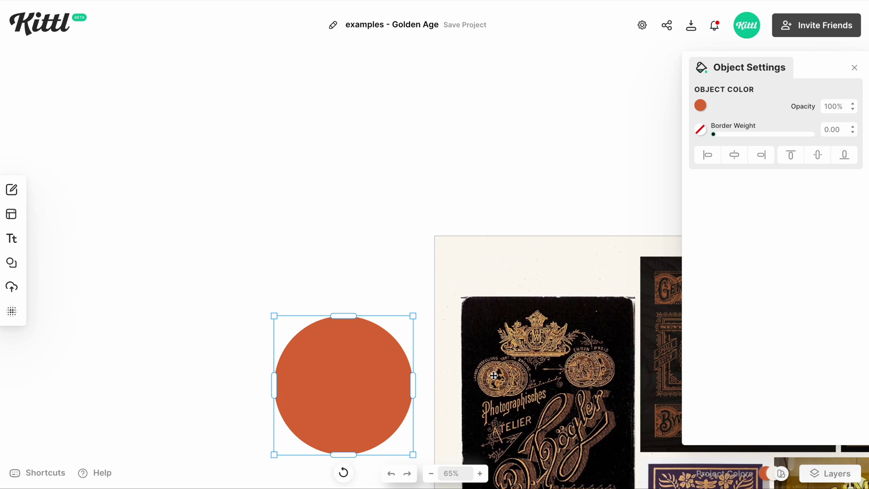
{"action": "scroll", "coordinate": [481, 287], "scroll_direction": "down", "scroll_amount": 4}
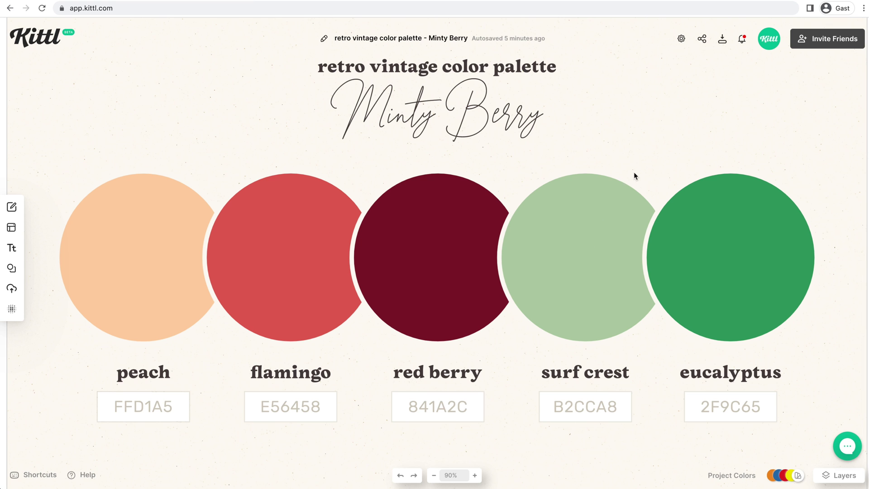
Compare the Minty Berry palette with the colour wheel beside its artboard.
{"action": "scroll", "coordinate": [634, 172], "scroll_direction": "right", "scroll_amount": 10}
{"action": "scroll", "coordinate": [634, 177], "scroll_direction": "right", "scroll_amount": 1}
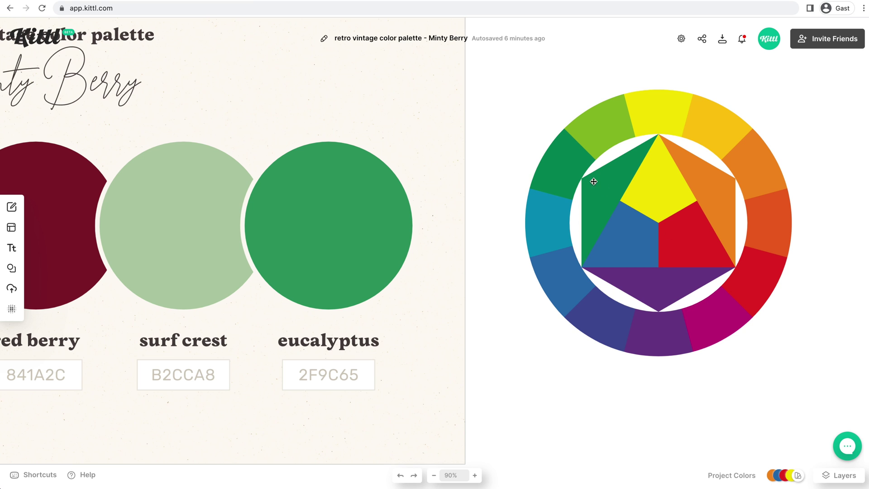
{"action": "scroll", "coordinate": [424, 208], "scroll_direction": "left", "scroll_amount": 10}
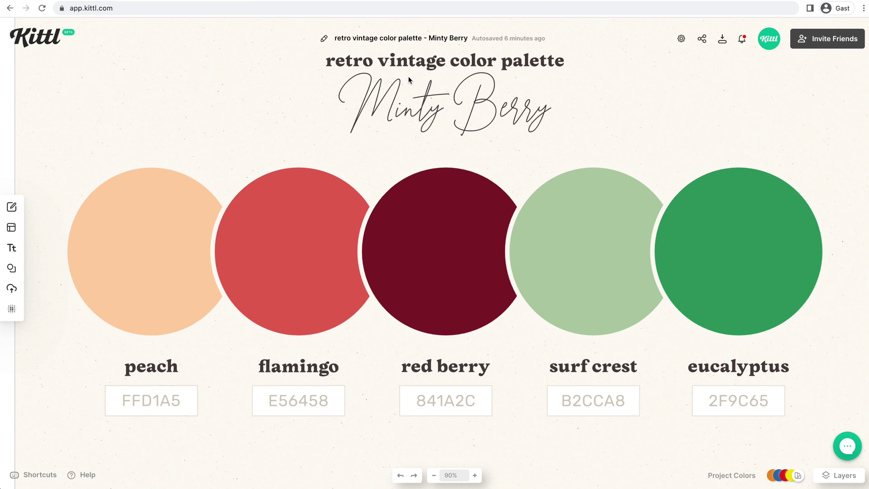
Switch to the Summer Promenade palette and compare its five colours with the colour wheel beside the artboard.
{"action": "left_click", "coordinate": [368, 0]}
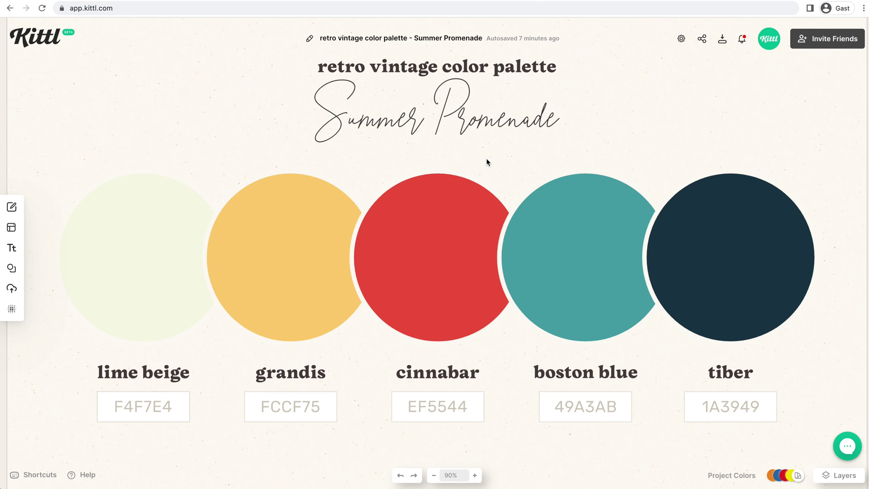
{"action": "scroll", "coordinate": [487, 160], "scroll_direction": "right", "scroll_amount": 10}
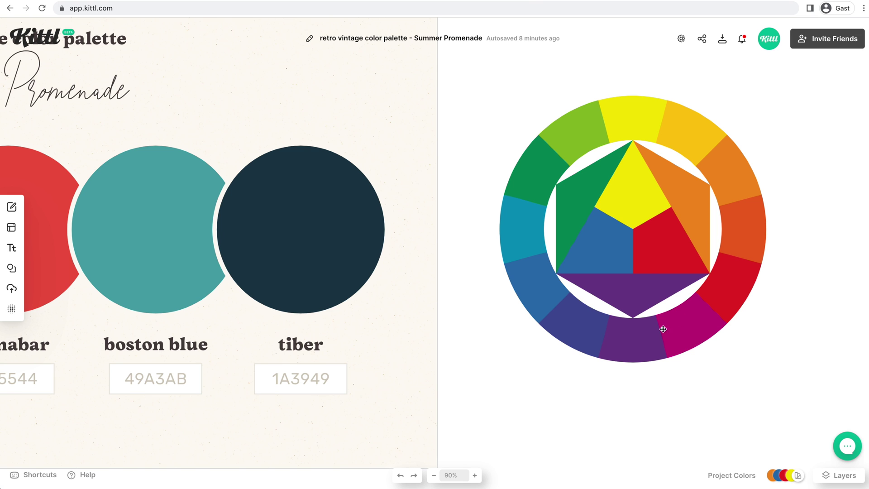
{"action": "scroll", "coordinate": [683, 327], "scroll_direction": "left", "scroll_amount": 5}
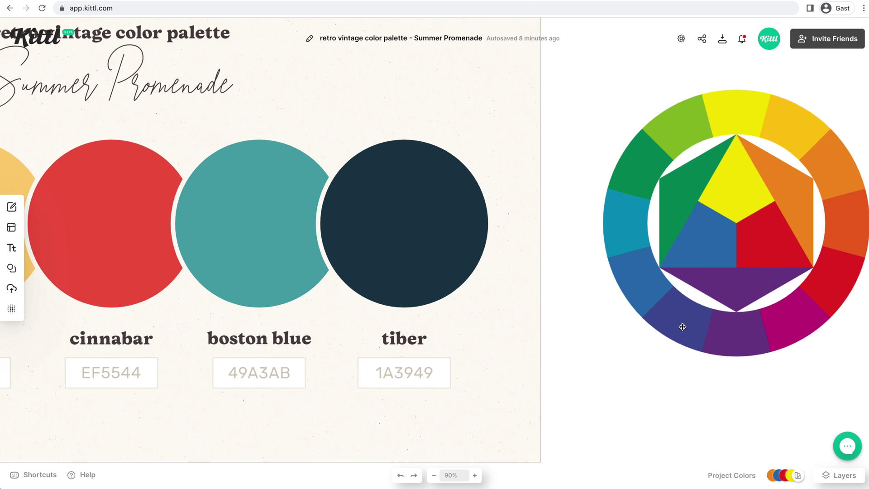
{"action": "scroll", "coordinate": [651, 175], "scroll_direction": "left", "scroll_amount": 2}
{"action": "scroll", "coordinate": [650, 175], "scroll_direction": "up", "scroll_amount": 1}
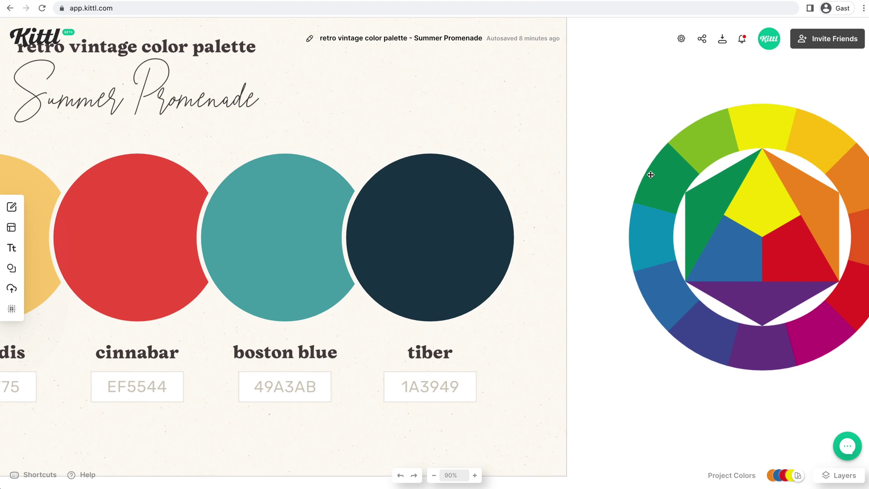
{"action": "scroll", "coordinate": [651, 175], "scroll_direction": "left", "scroll_amount": 12}
{"action": "scroll", "coordinate": [651, 175], "scroll_direction": "up", "scroll_amount": 2}
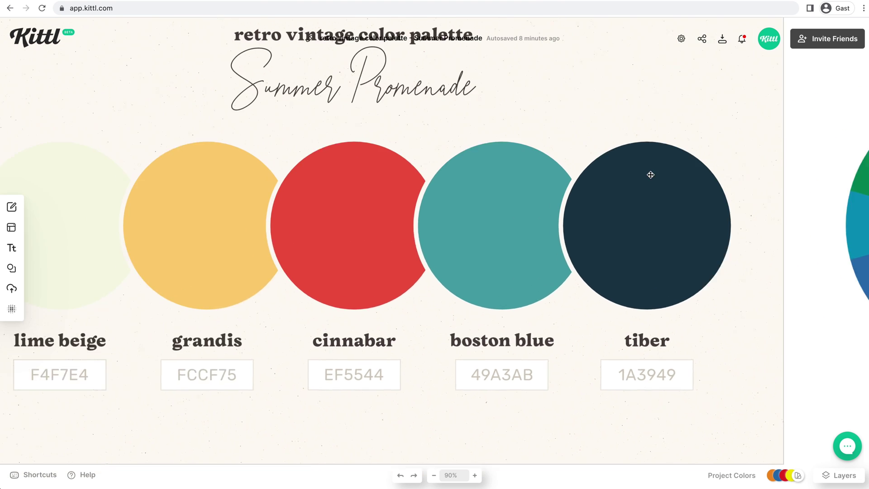
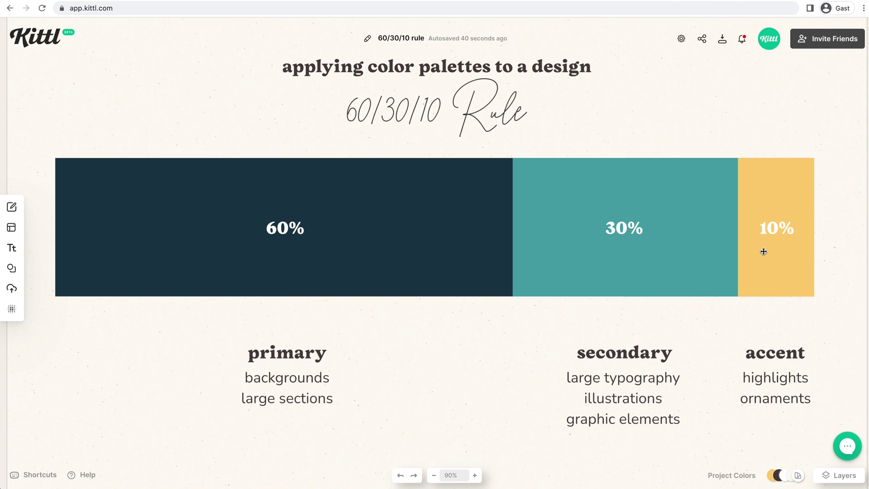
Recolour the 60% block with the pale lime beige from the document palette.
{"action": "left_click", "coordinate": [449, 238]}
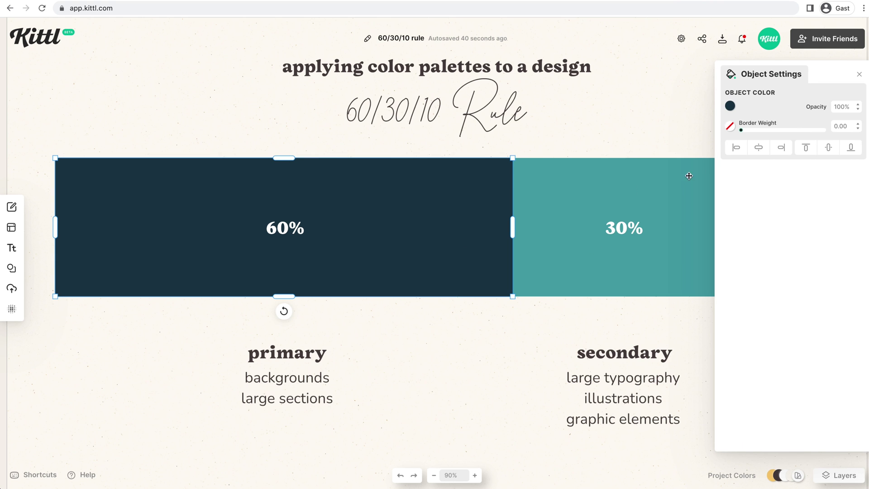
{"action": "left_click", "coordinate": [730, 106]}
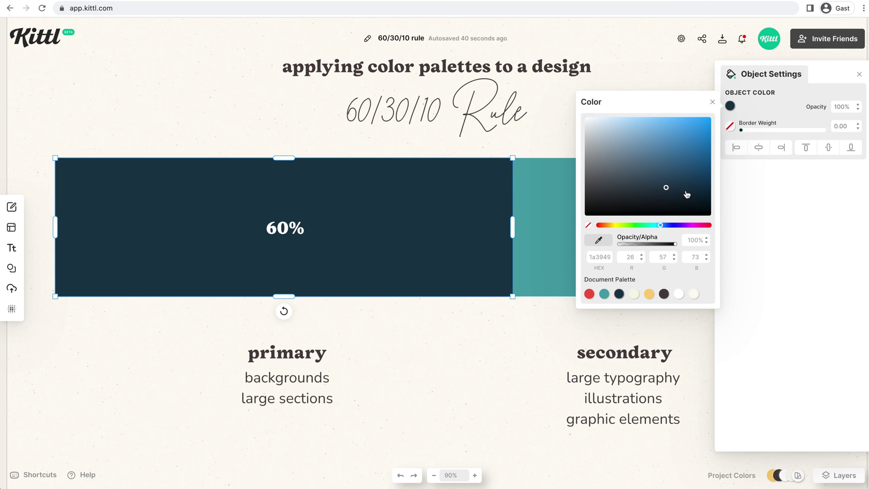
{"action": "left_click", "coordinate": [634, 294]}
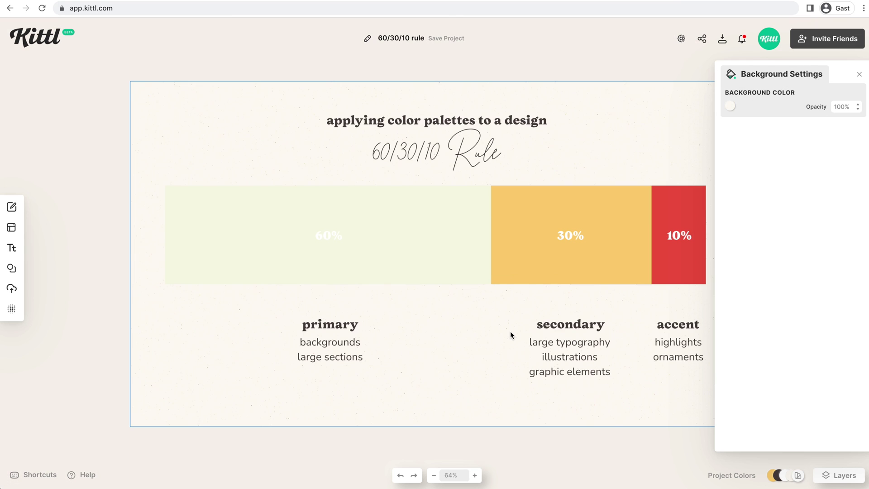
Place a copy of the 60%, 30% and 10% colour blocks in a second row directly below the first.
{"action": "left_click", "coordinate": [319, 233]}
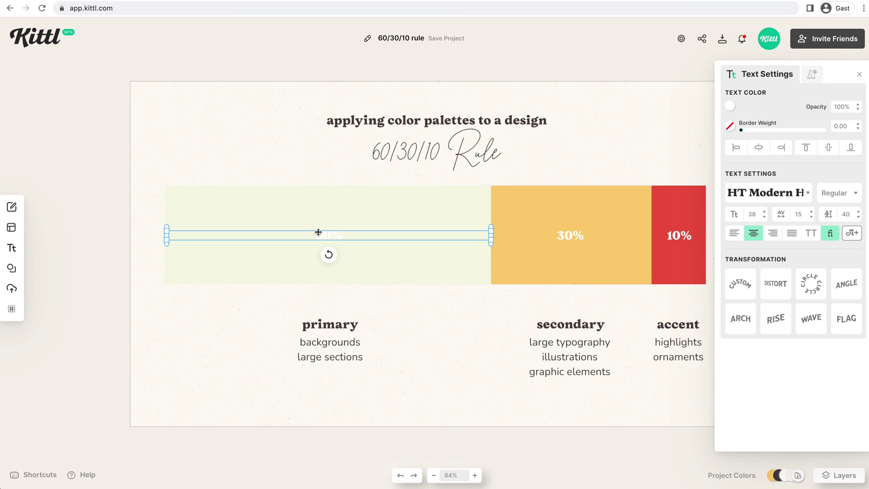
{"action": "left_click", "coordinate": [380, 276]}
{"action": "left_click", "coordinate": [588, 274], "text": "shift"}
{"action": "left_click", "coordinate": [661, 268], "text": "shift"}
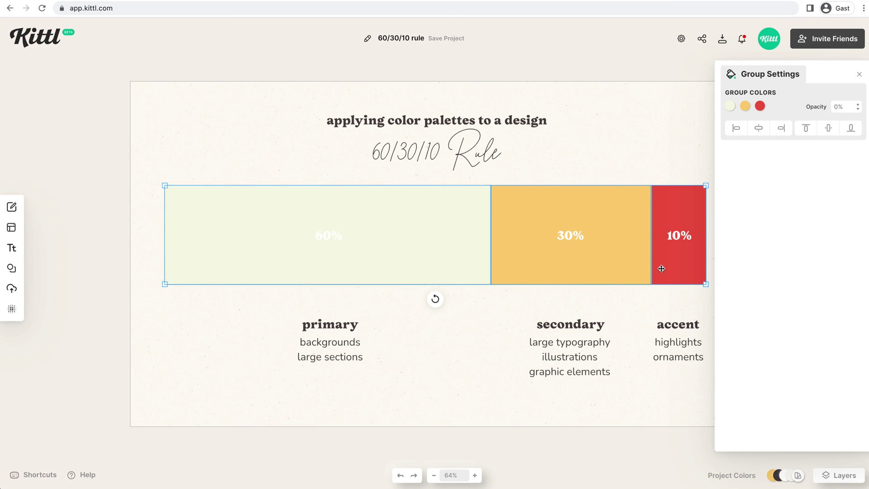
{"action": "left_click_drag", "start_coordinate": [661, 267], "coordinate": [641, 373]}
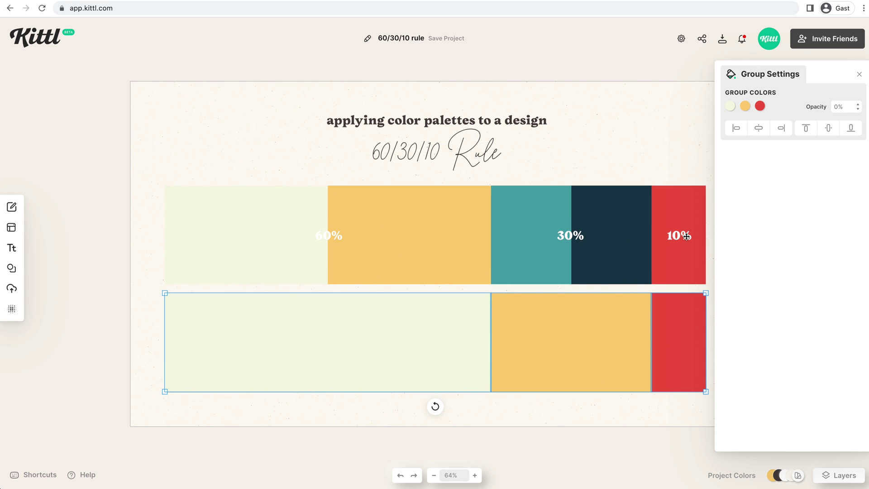
Move the 60% label onto the yellow section of the upper colour row.
{"action": "left_click", "coordinate": [535, 229]}
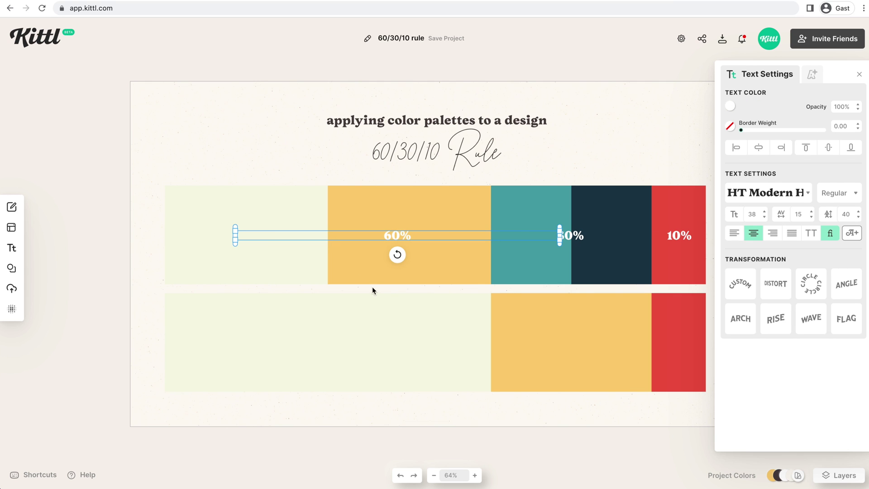
{"action": "left_click", "coordinate": [310, 293]}
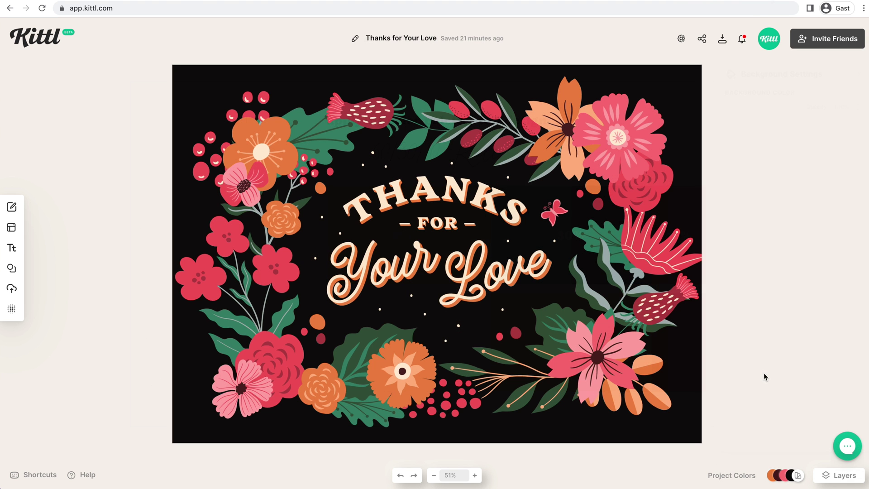
Open the project colours of the Thanks for Your Love design and apply the Ocean Blue palette.
{"action": "mouse_move", "coordinate": [797, 475]}
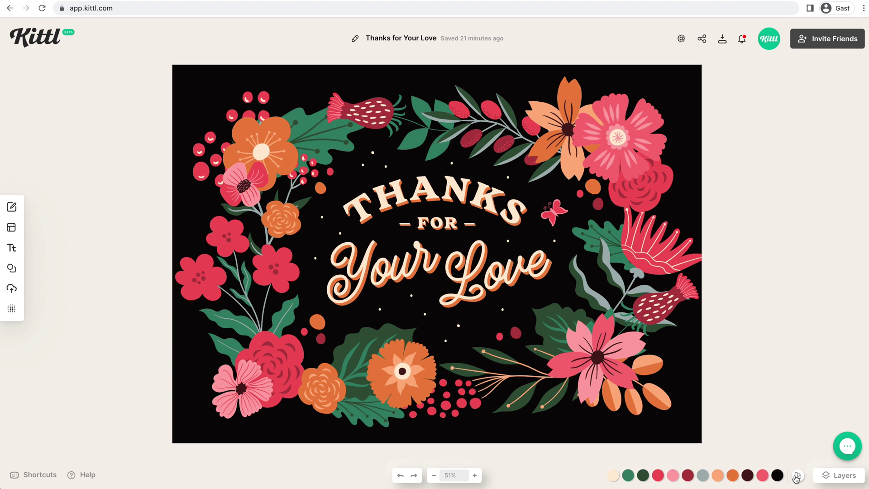
{"action": "left_click", "coordinate": [797, 476]}
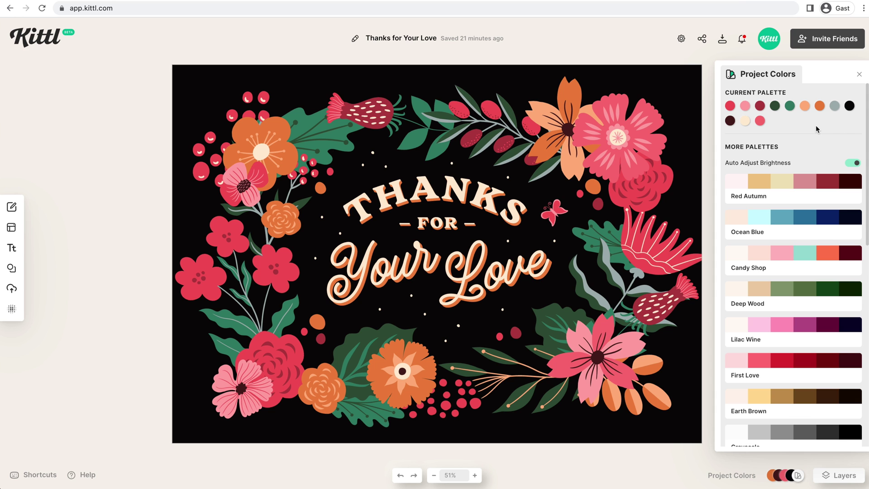
{"action": "left_click", "coordinate": [794, 219]}
Try the Earth Brown palette on the floral design, followed by the Retro Toy palette.
{"action": "scroll", "coordinate": [795, 219], "scroll_direction": "down", "scroll_amount": 3}
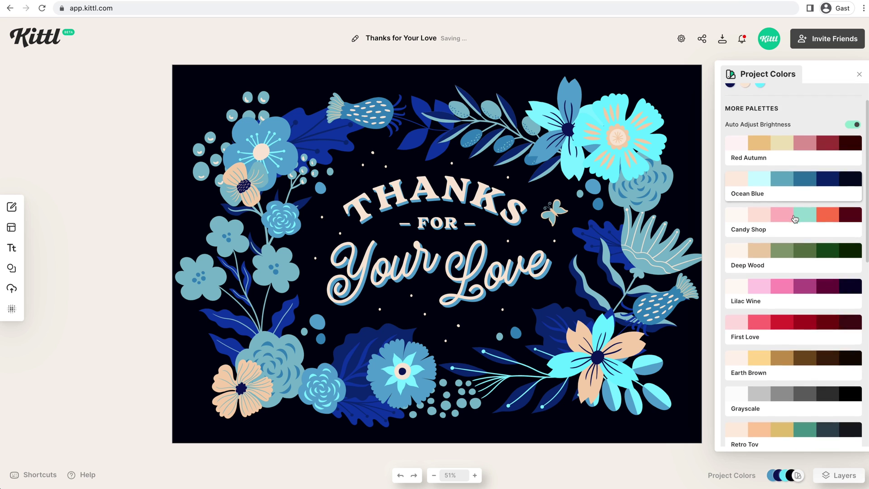
{"action": "left_click", "coordinate": [794, 306]}
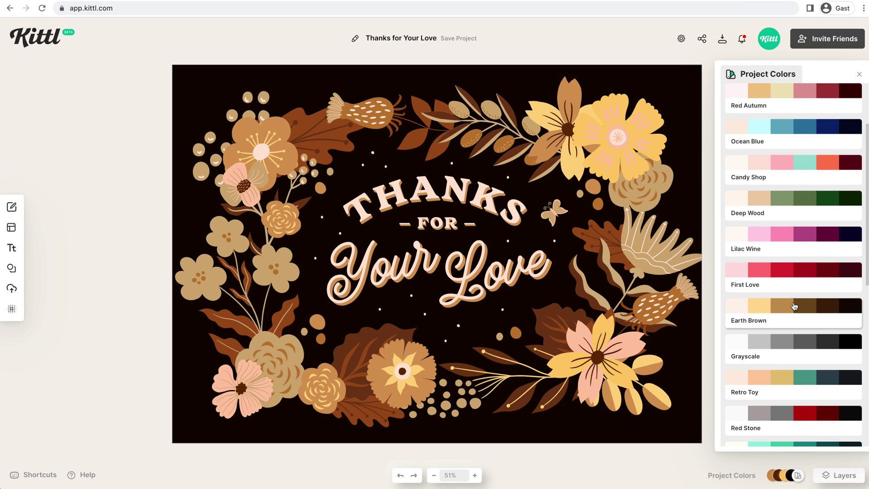
{"action": "scroll", "coordinate": [793, 306], "scroll_direction": "down", "scroll_amount": 2}
{"action": "left_click", "coordinate": [794, 322]}
Try the Sea Gold palette and then the Ocean Sun palette on the floral design.
{"action": "scroll", "coordinate": [795, 322], "scroll_direction": "down", "scroll_amount": 7}
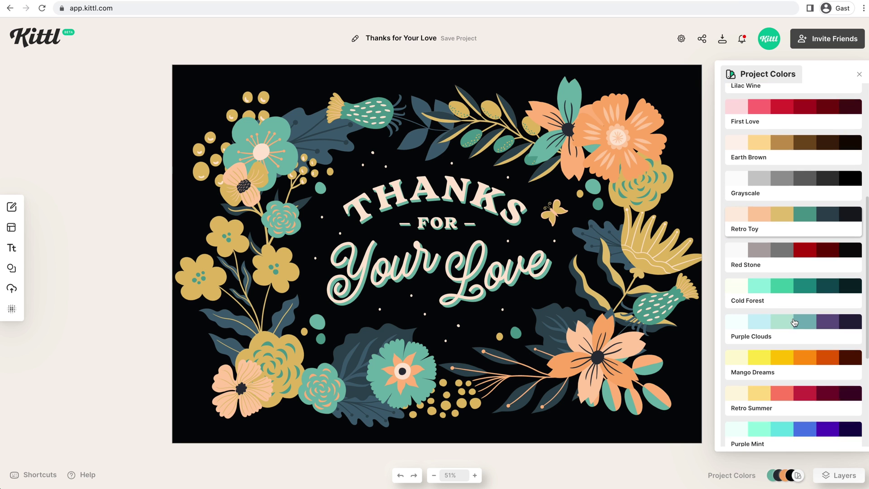
{"action": "scroll", "coordinate": [794, 322], "scroll_direction": "down", "scroll_amount": 2}
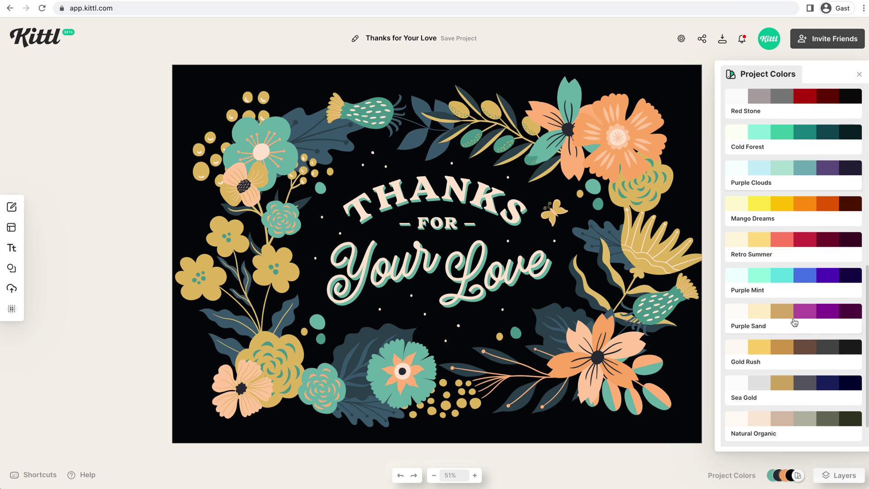
{"action": "left_click", "coordinate": [791, 388]}
{"action": "scroll", "coordinate": [792, 387], "scroll_direction": "down", "scroll_amount": 1}
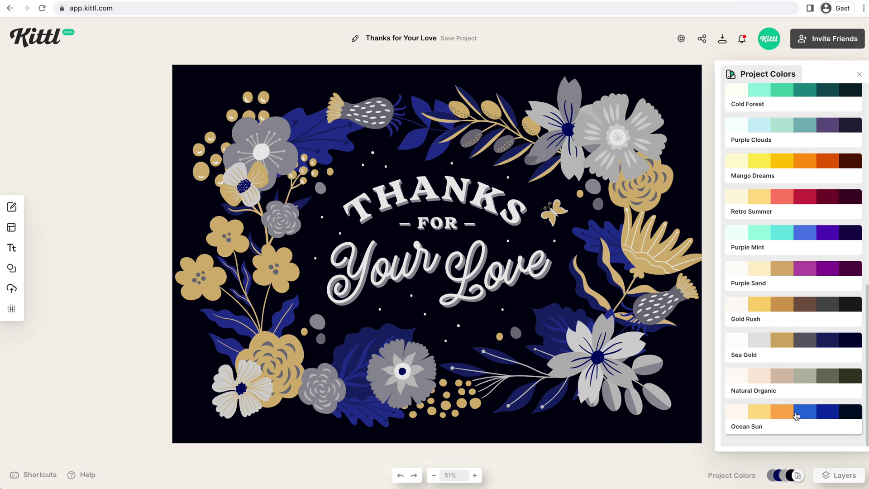
{"action": "left_click", "coordinate": [794, 412]}
{"action": "mouse_move", "coordinate": [788, 476]}
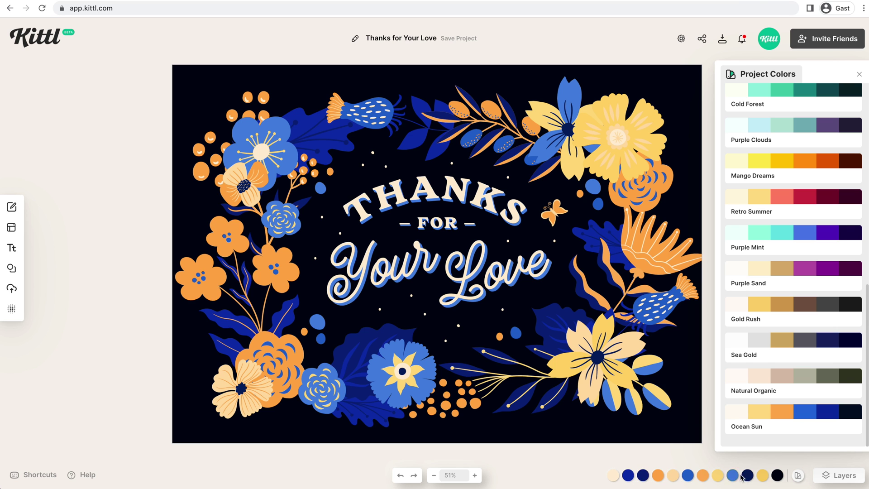
Return to the start of the palette list and try Red Autumn, followed by Ocean Blue, on the design.
{"action": "scroll", "coordinate": [807, 373], "scroll_direction": "down", "scroll_amount": 3}
{"action": "scroll", "coordinate": [807, 373], "scroll_direction": "up", "scroll_amount": 3}
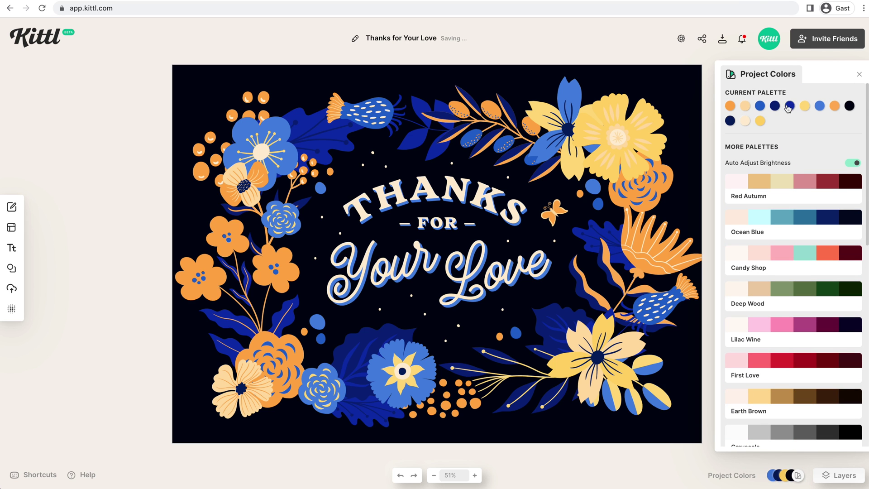
{"action": "left_click", "coordinate": [813, 182]}
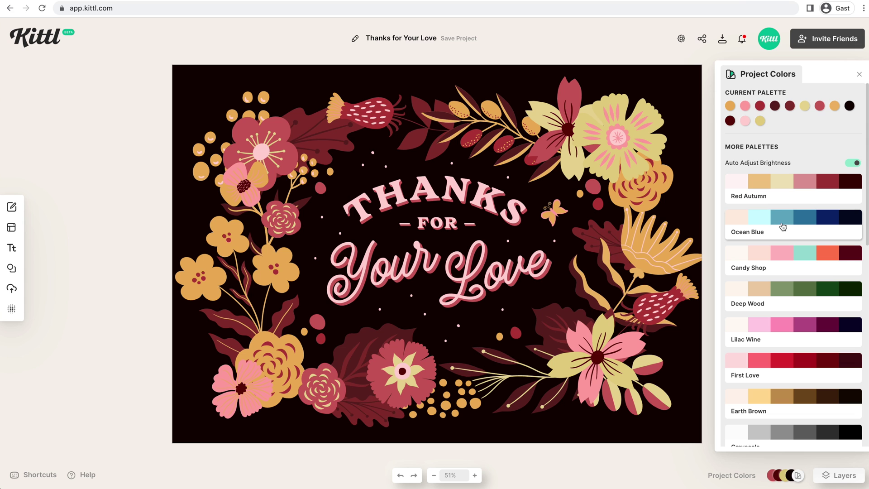
{"action": "left_click", "coordinate": [782, 222]}
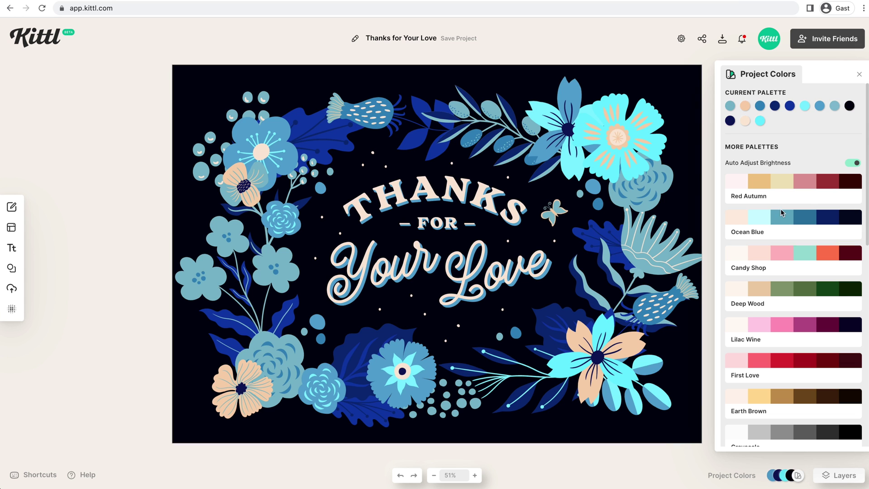
Recolour the design with the Candy Shop palette and close the project colours.
{"action": "left_click", "coordinate": [782, 253]}
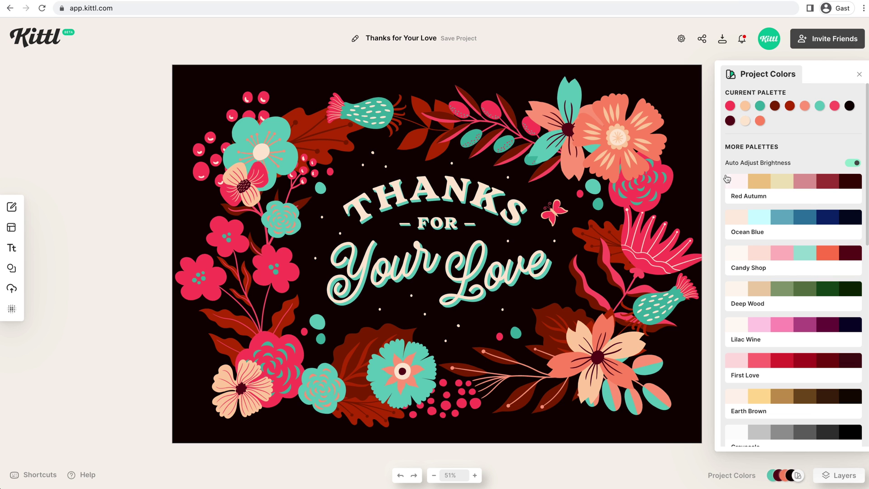
{"action": "left_click", "coordinate": [859, 74]}
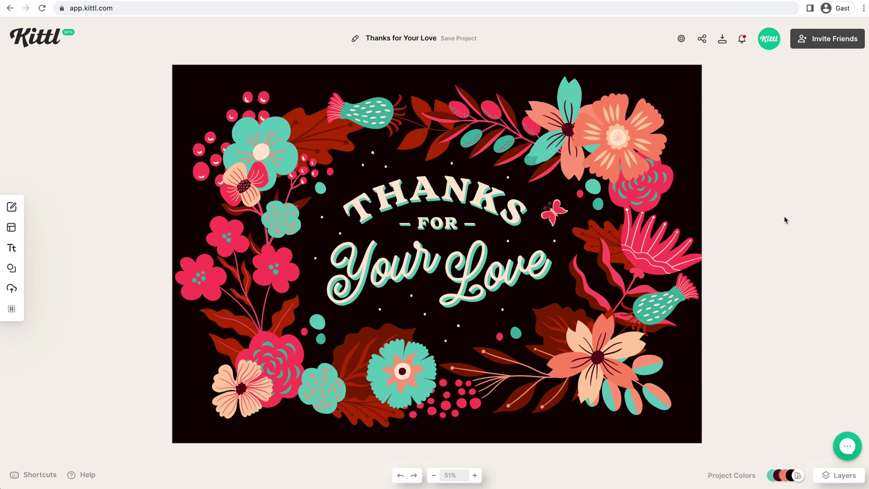